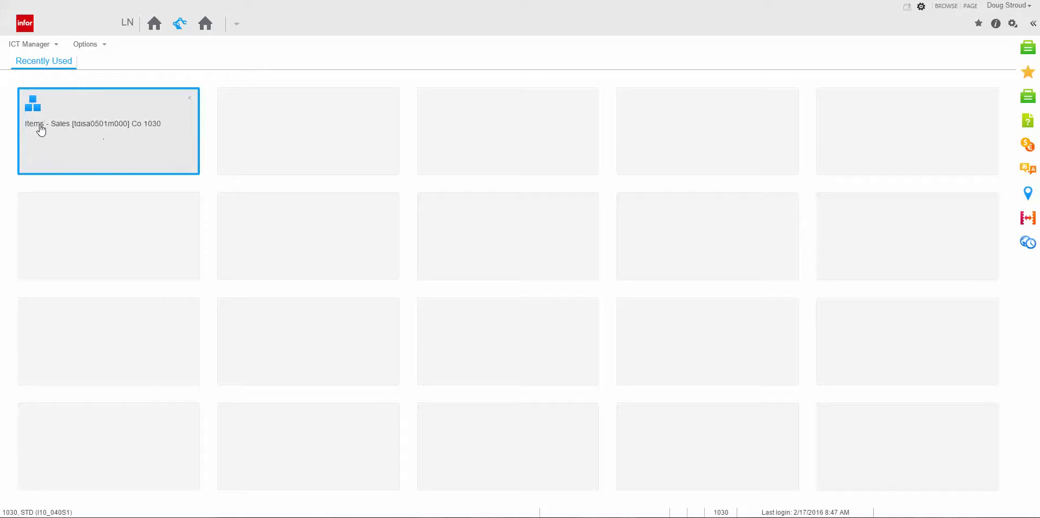
Open Items - Sales and bring up the Export > Fields to Export selection.
{"action": "left_click", "coordinate": [87, 132]}
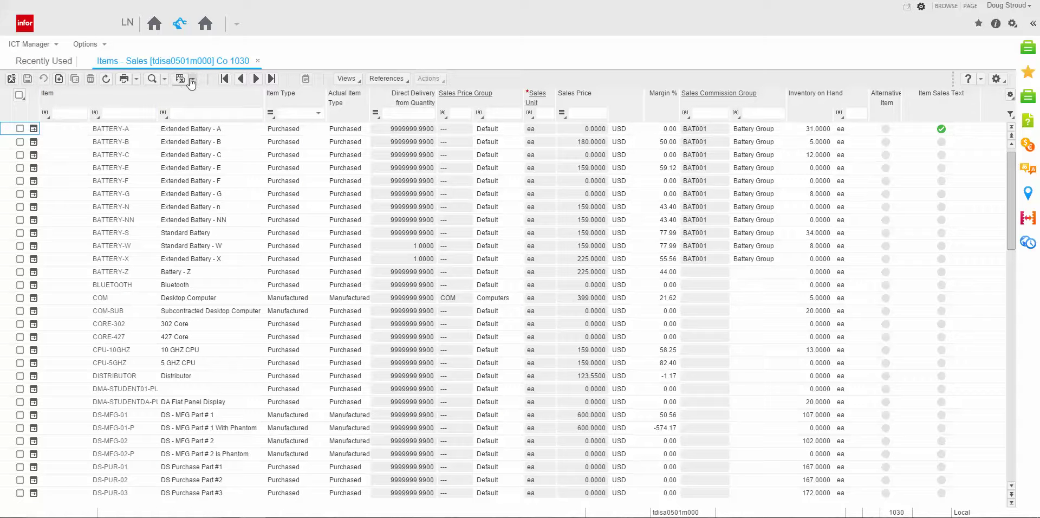
{"action": "left_click", "coordinate": [193, 81]}
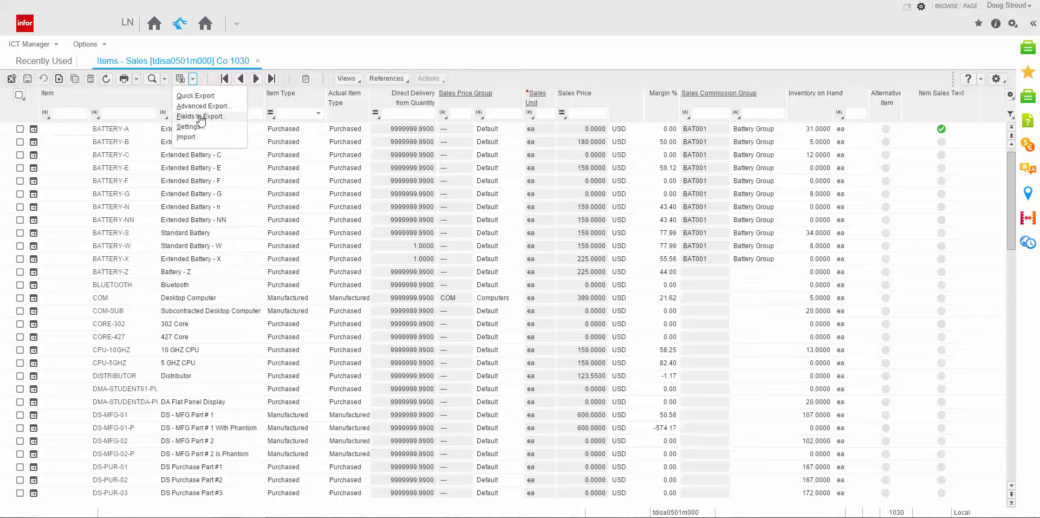
{"action": "left_click", "coordinate": [201, 117]}
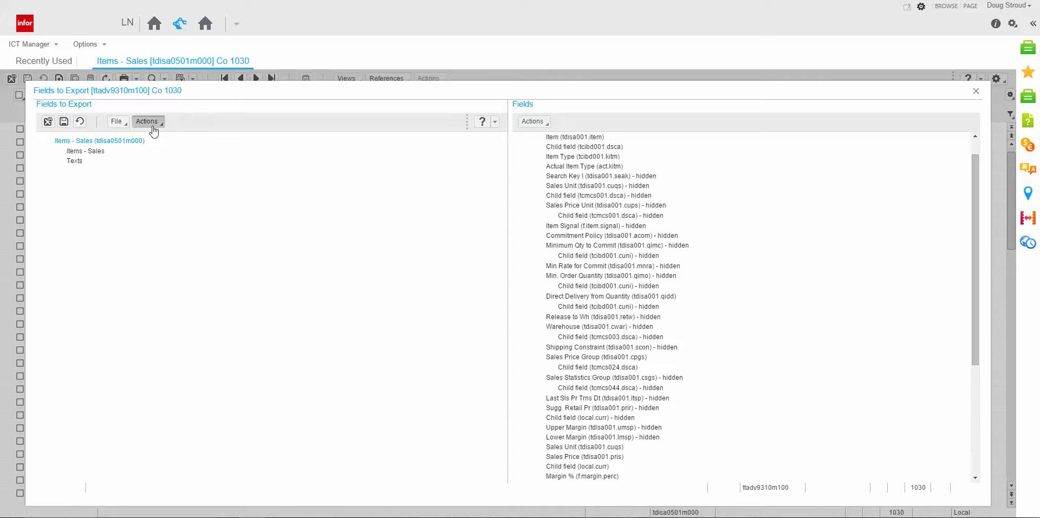
{"action": "left_click", "coordinate": [147, 121]}
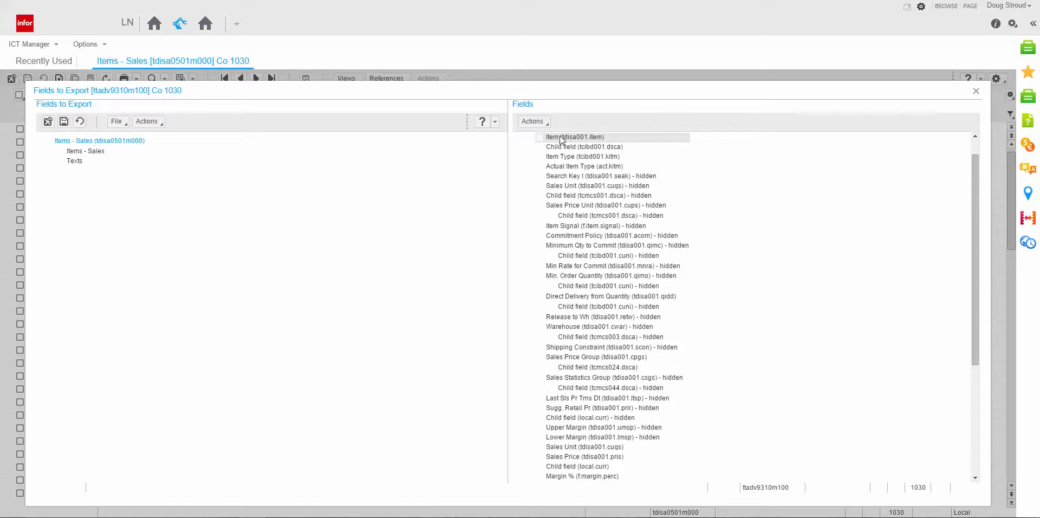
Mark Item, the item description and Item Sales Text for export.
{"action": "right_click", "coordinate": [560, 136]}
{"action": "left_click", "coordinate": [573, 147]}
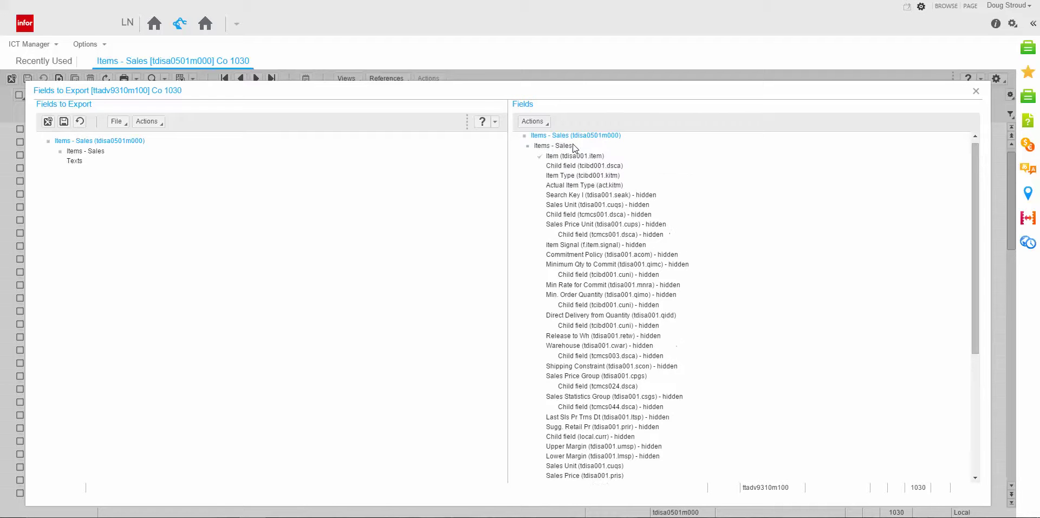
{"action": "right_click", "coordinate": [569, 171]}
{"action": "left_click", "coordinate": [590, 177]}
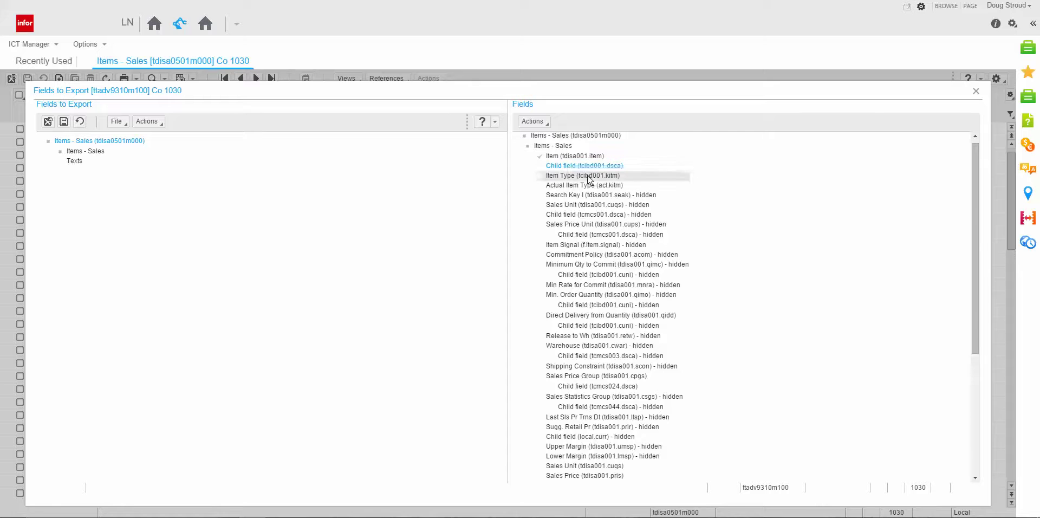
{"action": "scroll", "coordinate": [640, 237], "scroll_direction": "down", "scroll_amount": 4}
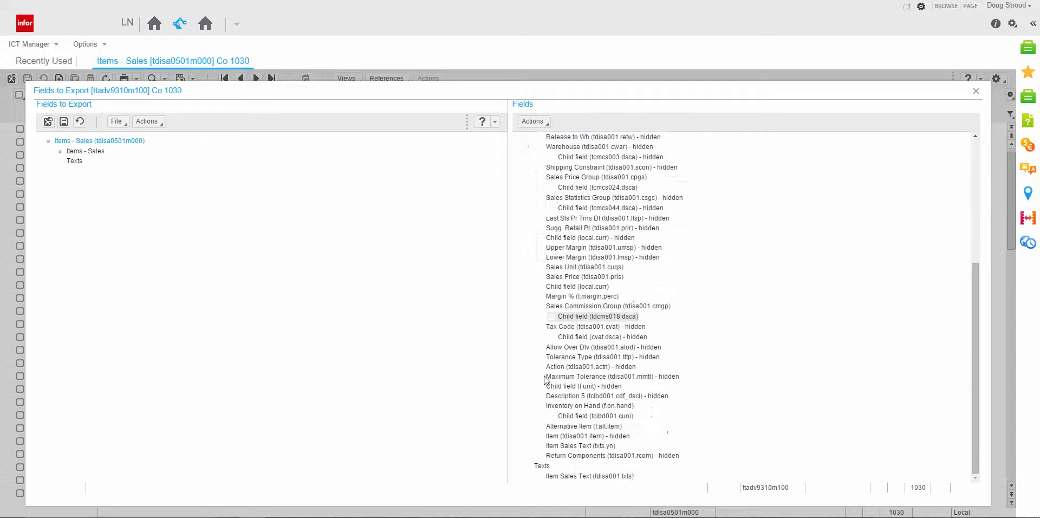
{"action": "right_click", "coordinate": [570, 483]}
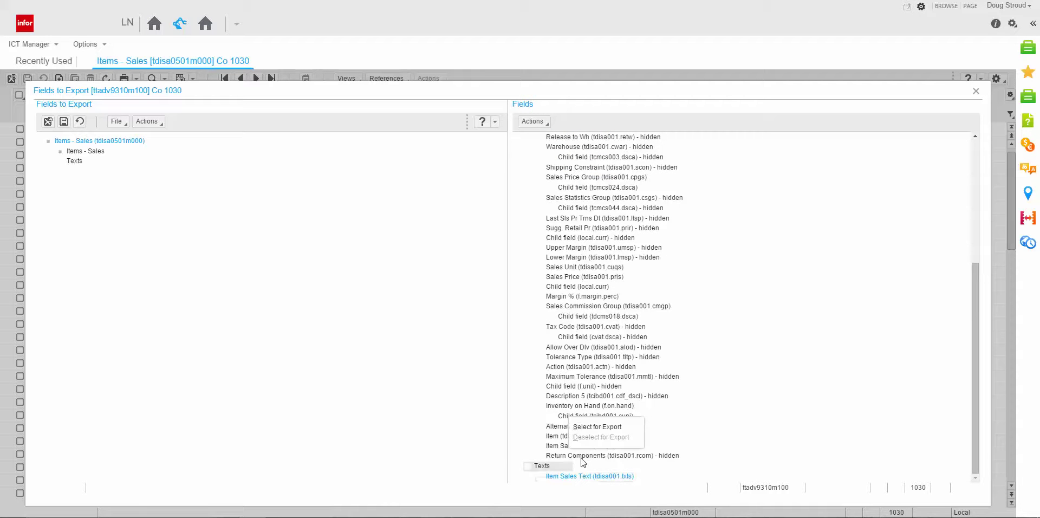
{"action": "left_click", "coordinate": [590, 427]}
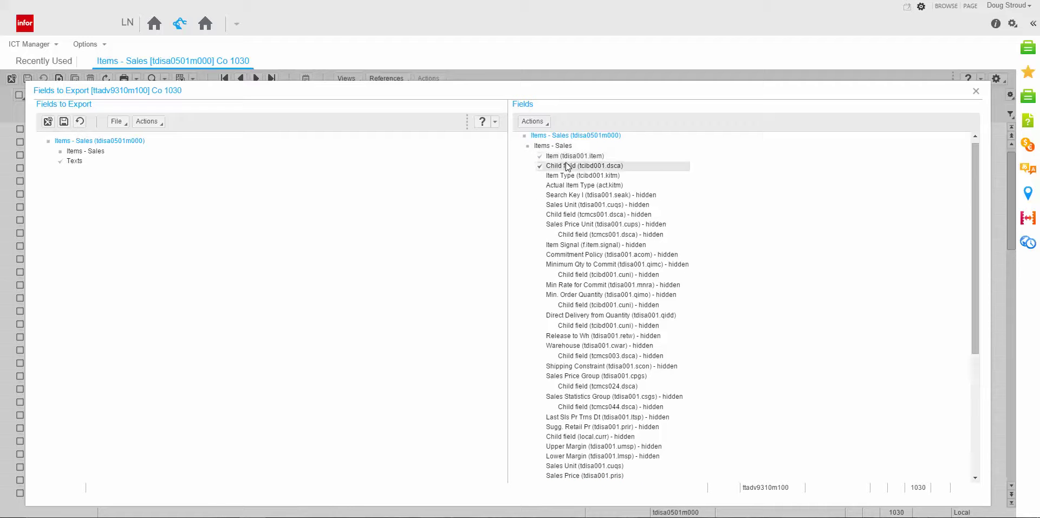
{"action": "scroll", "coordinate": [568, 216], "scroll_direction": "down", "scroll_amount": 5}
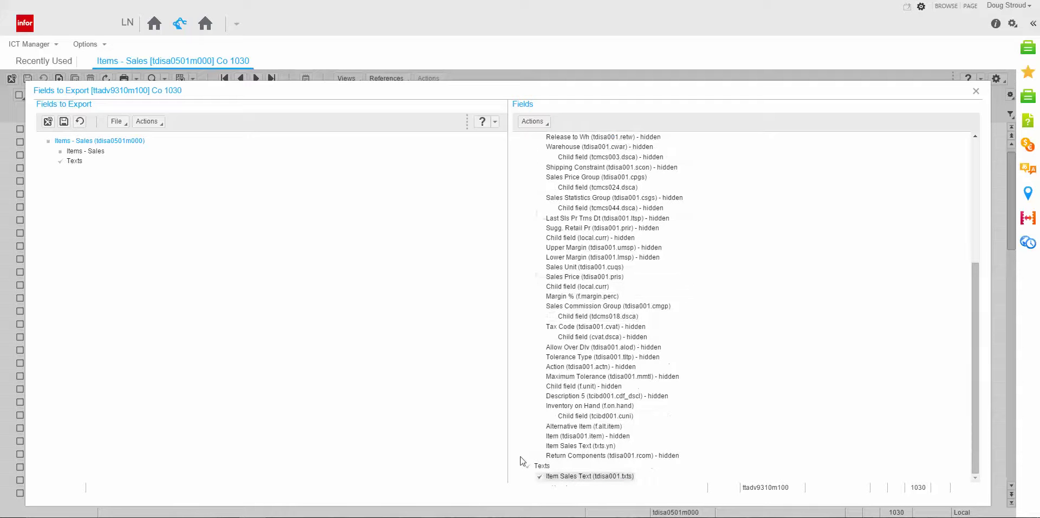
Save the chosen fields as a predefined set, then close and reopen Items - Sales.
{"action": "left_click", "coordinate": [48, 121]}
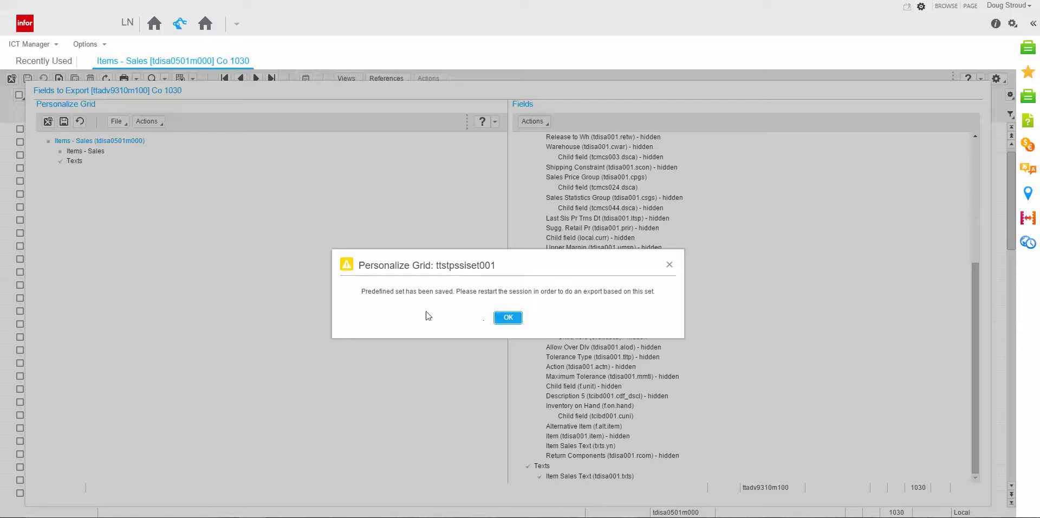
{"action": "left_click", "coordinate": [509, 318]}
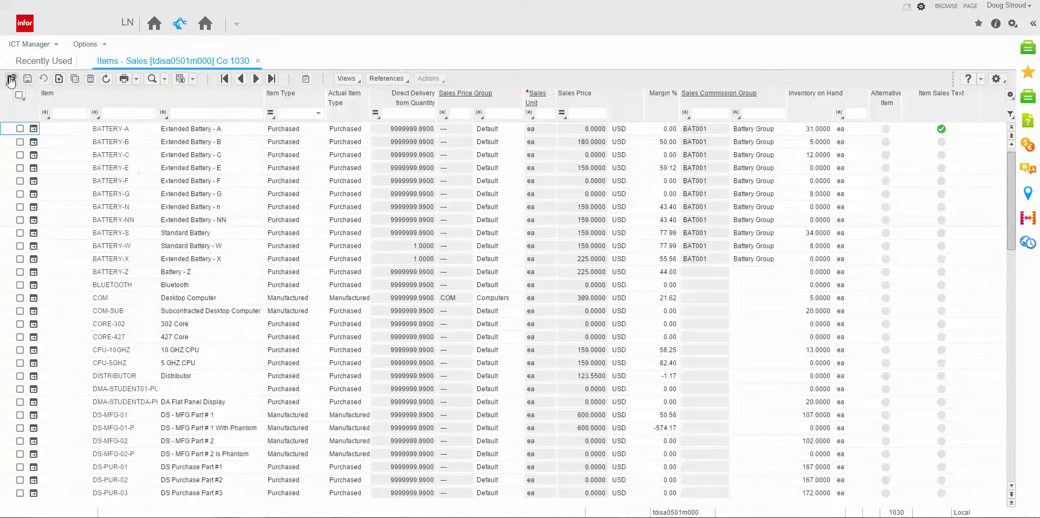
{"action": "left_click", "coordinate": [11, 81]}
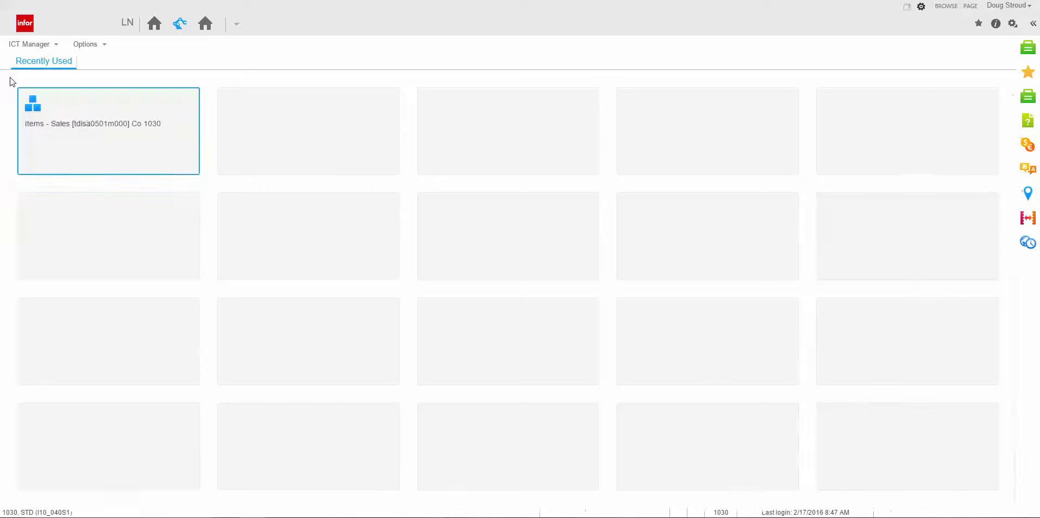
{"action": "left_click", "coordinate": [87, 127]}
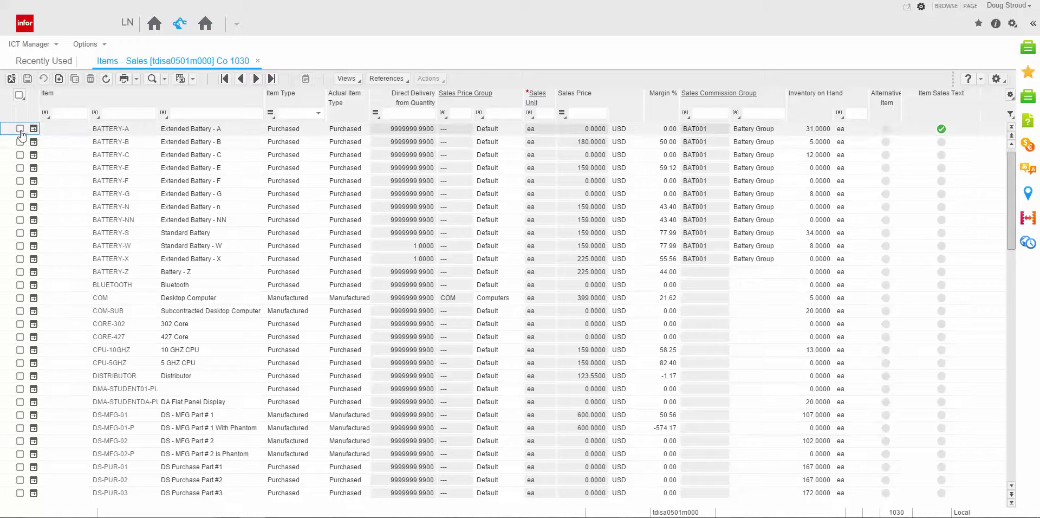
Select items BATTERY-A, BATTERY-B, BATTERY-C and BATTERY-E.
{"action": "left_click", "coordinate": [20, 129]}
{"action": "left_click", "coordinate": [20, 142]}
{"action": "left_click", "coordinate": [20, 155]}
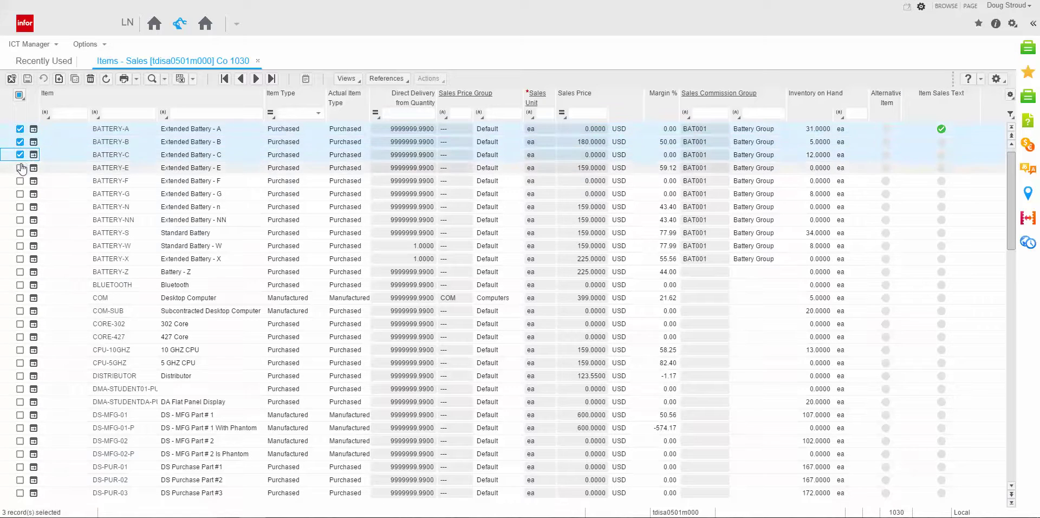
{"action": "left_click", "coordinate": [20, 168]}
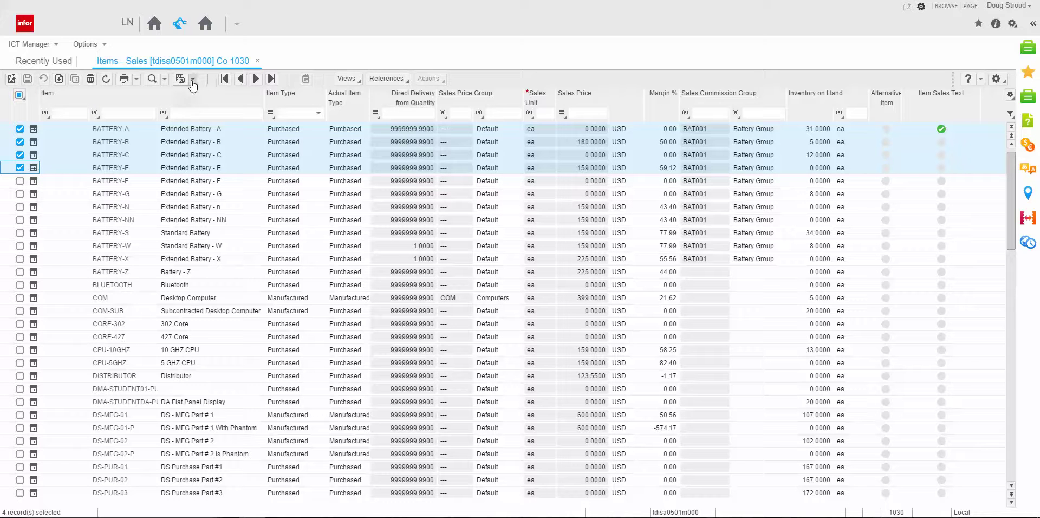
Run an Advanced Export of the selected items using the Predefined set of fields.
{"action": "left_click", "coordinate": [180, 80]}
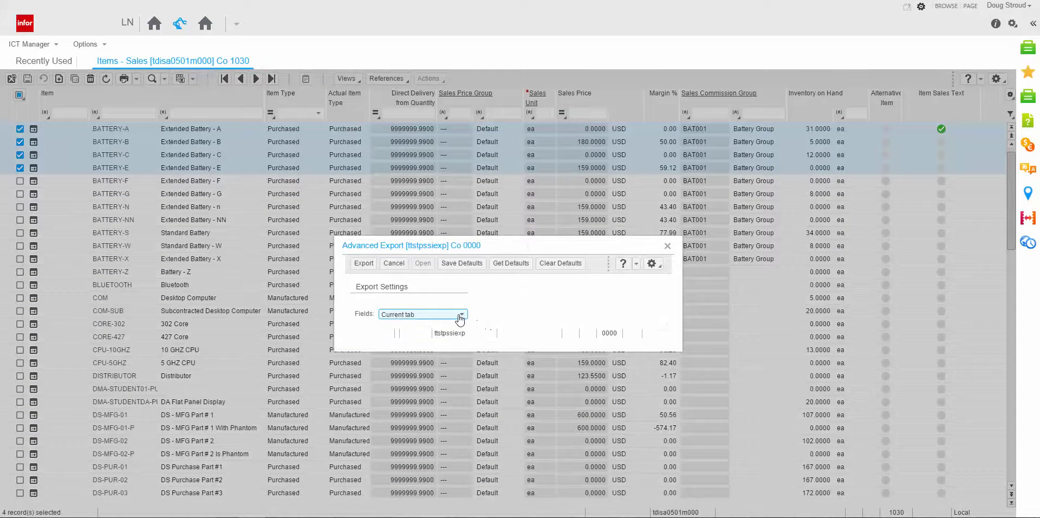
{"action": "left_click", "coordinate": [461, 315]}
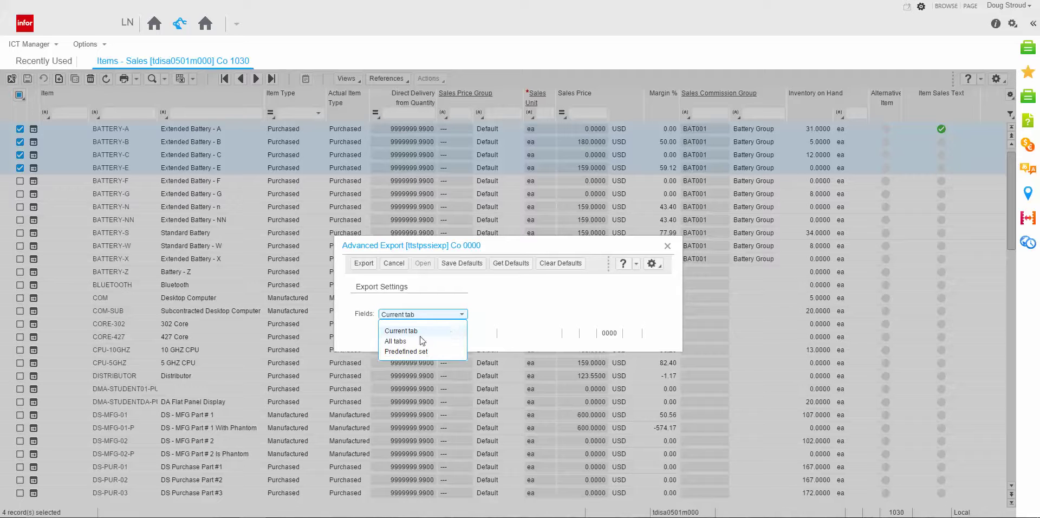
{"action": "left_click", "coordinate": [406, 353]}
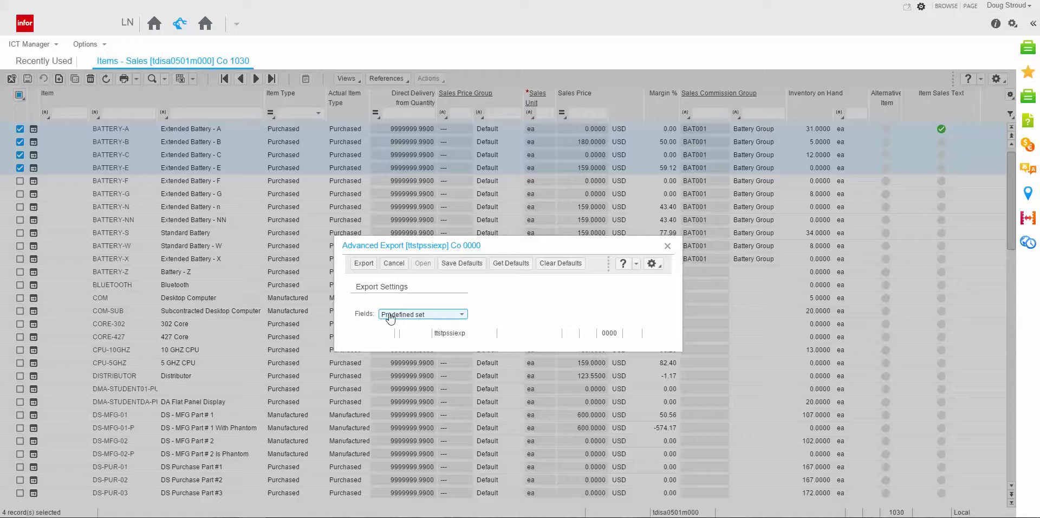
{"action": "left_click", "coordinate": [364, 263]}
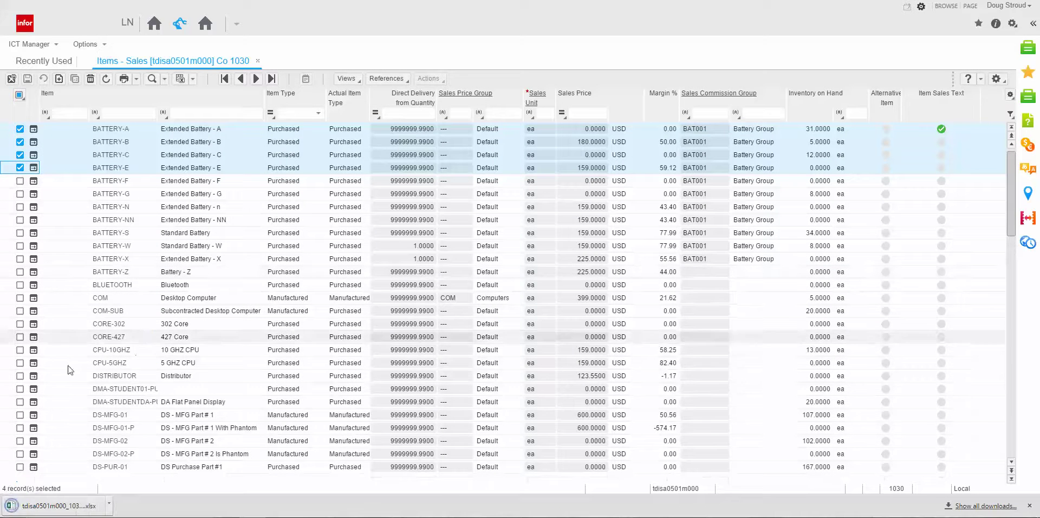
Open the exported tdisa0501m000 workbook in Excel and check Item Sales Text in column H.
{"action": "left_click", "coordinate": [110, 506]}
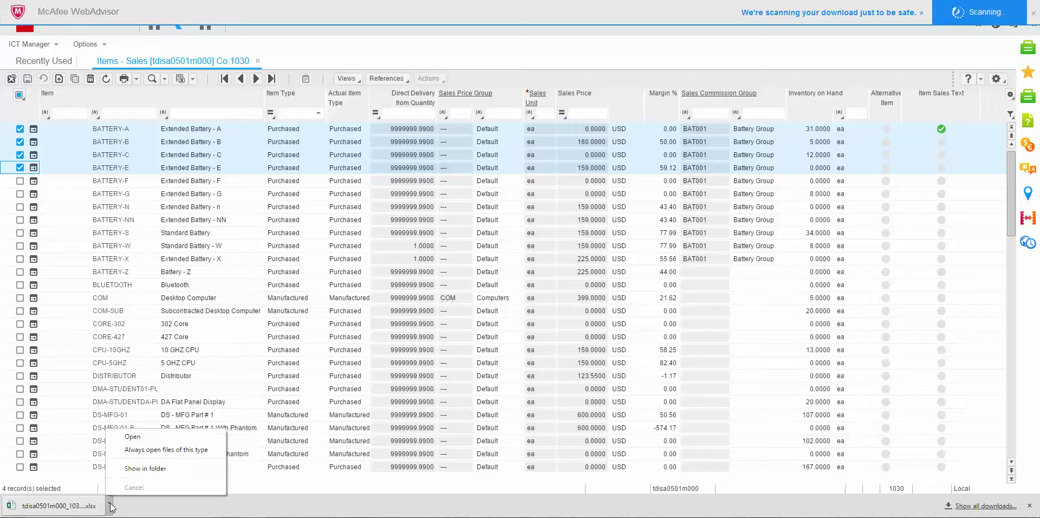
{"action": "left_click", "coordinate": [148, 440]}
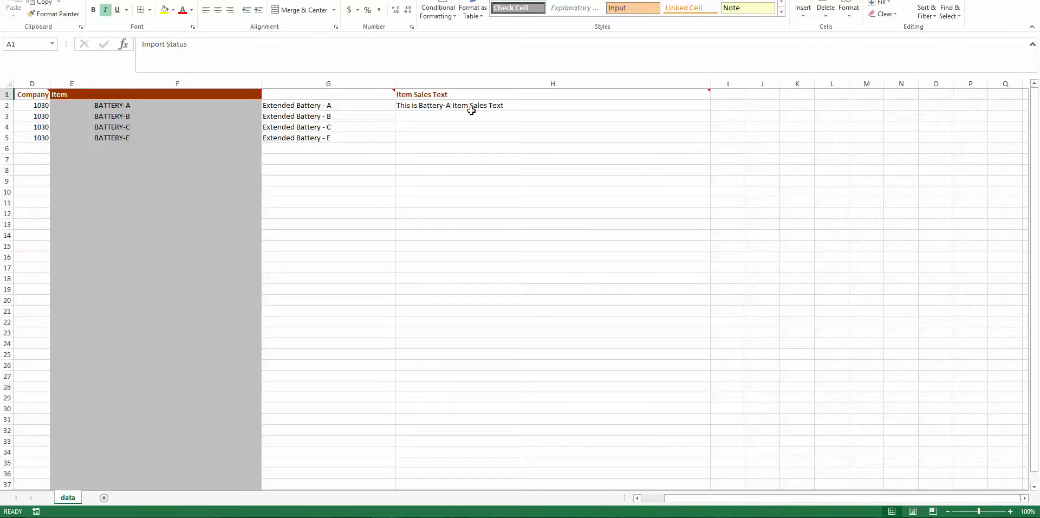
{"action": "left_click", "coordinate": [436, 119]}
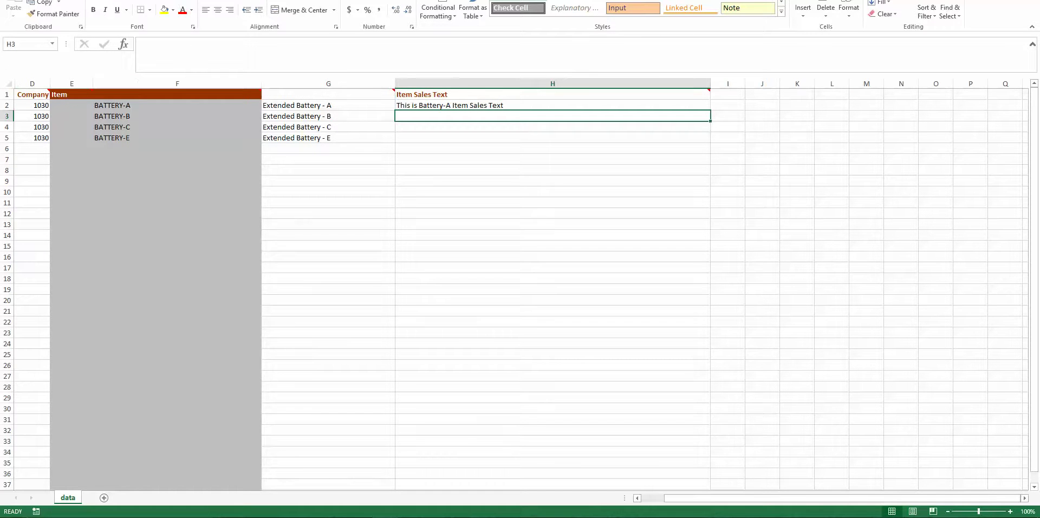
{"action": "left_click", "coordinate": [12, 1]}
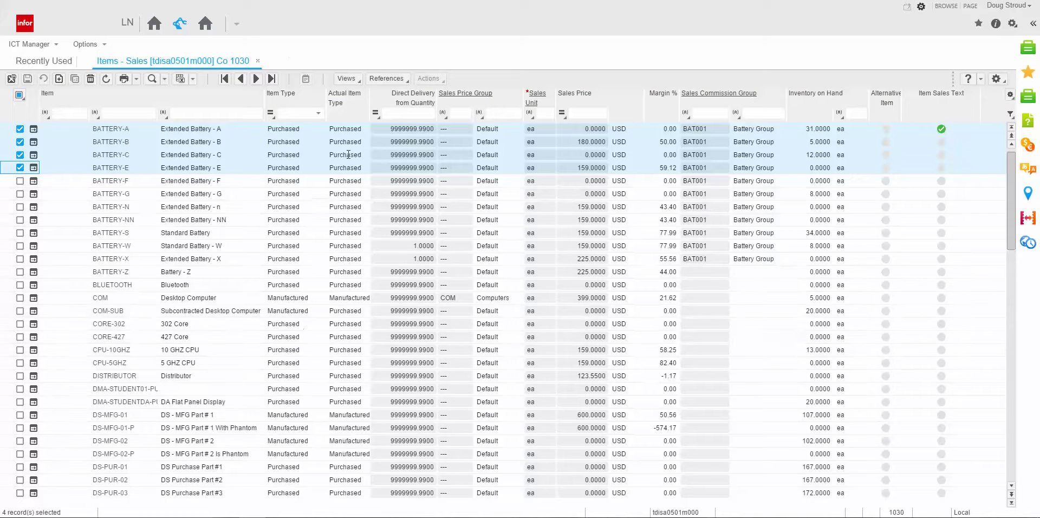
Deselect the BATTERY rows and start an Import with text set to Replace.
{"action": "left_click", "coordinate": [19, 95]}
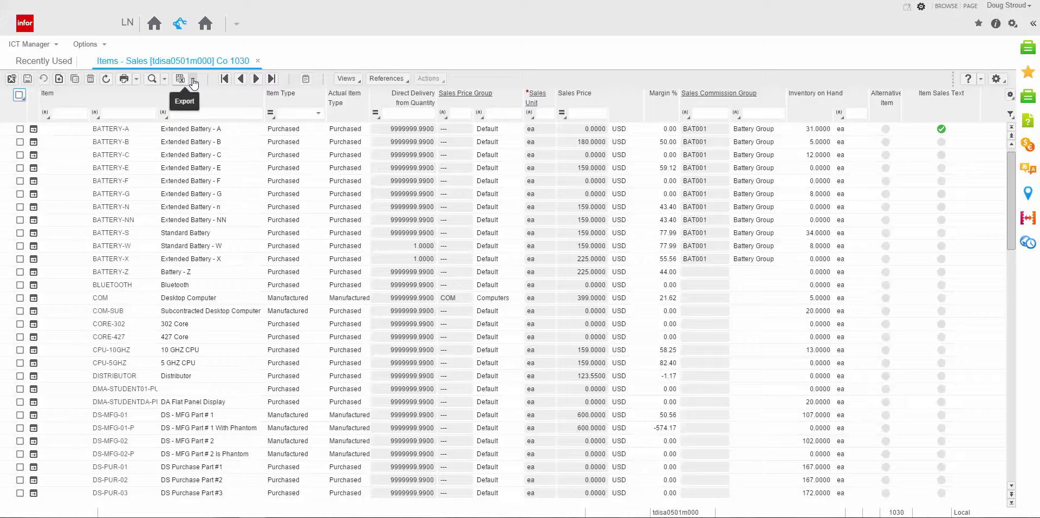
{"action": "left_click", "coordinate": [193, 79]}
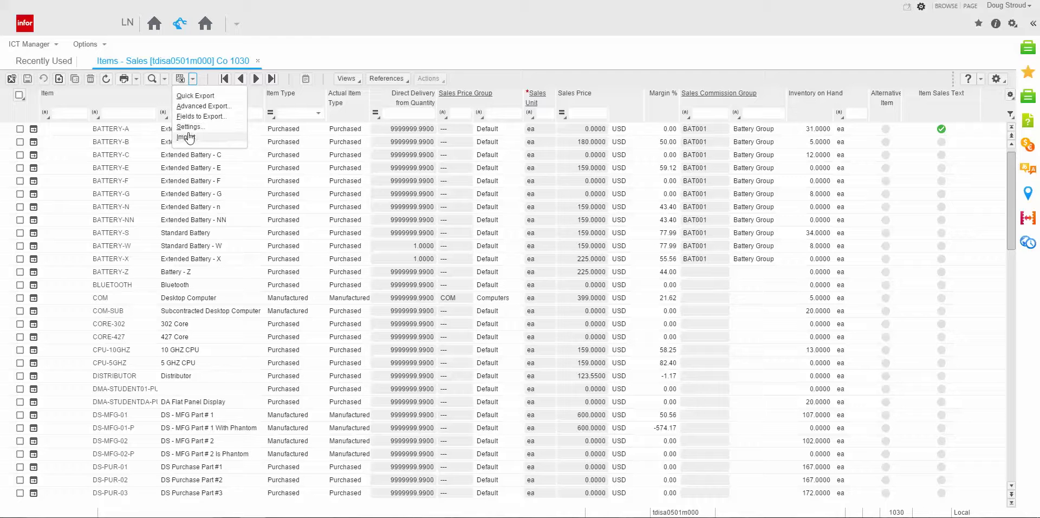
{"action": "left_click", "coordinate": [187, 138]}
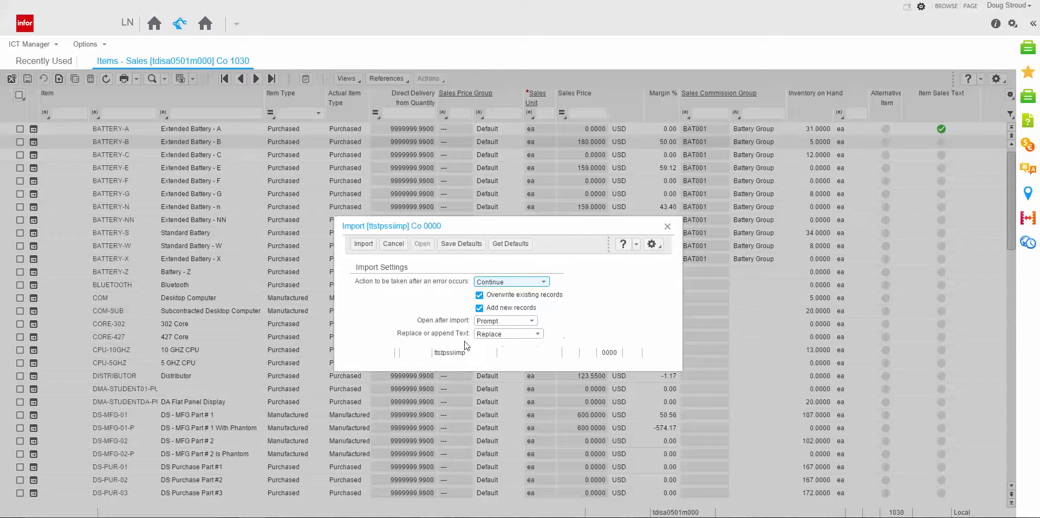
{"action": "left_click", "coordinate": [537, 334]}
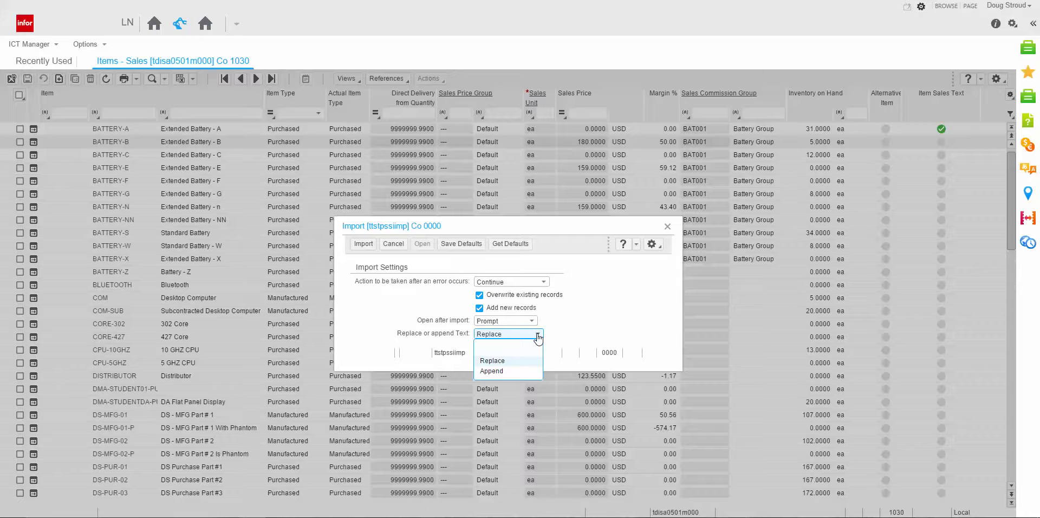
{"action": "left_click", "coordinate": [538, 335]}
{"action": "left_click", "coordinate": [538, 335]}
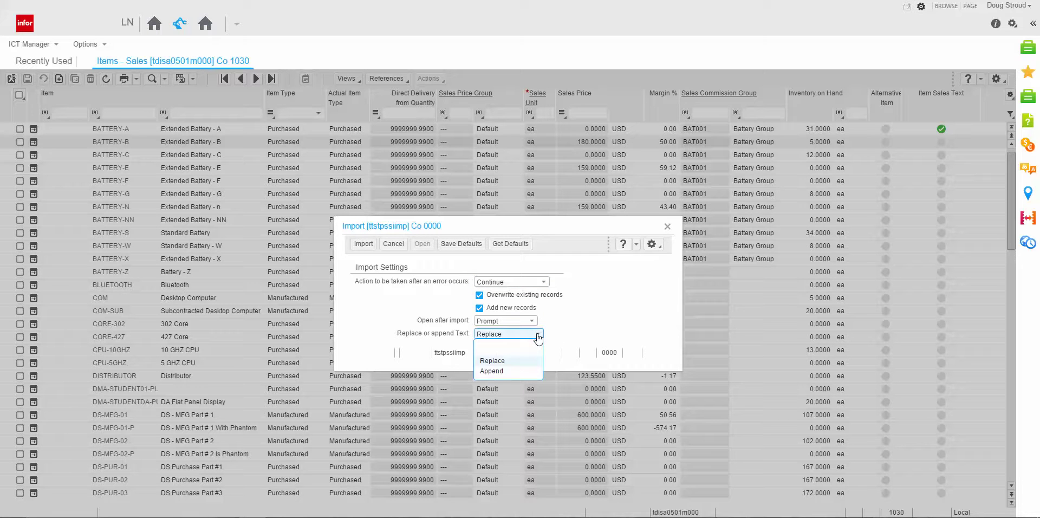
{"action": "left_click", "coordinate": [576, 341]}
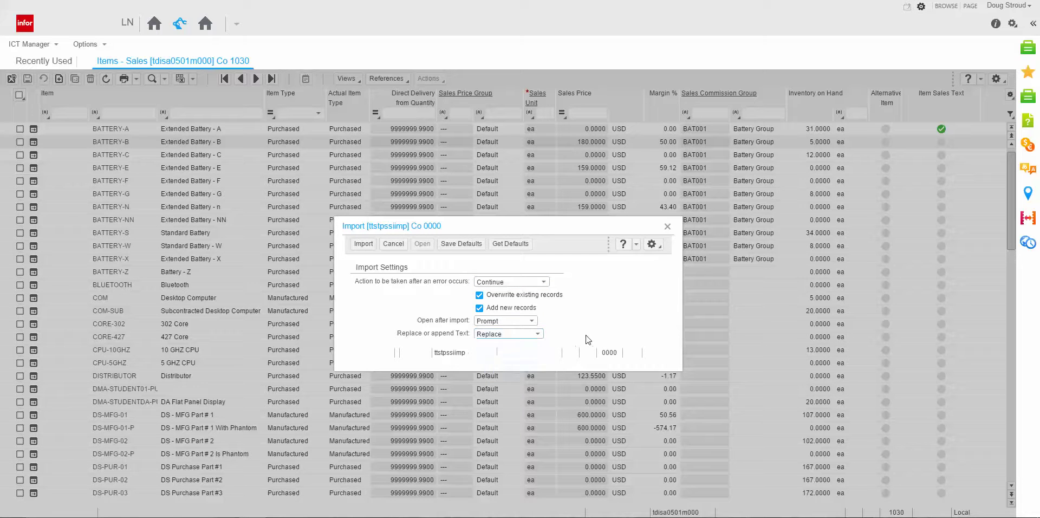
{"action": "left_click", "coordinate": [360, 245]}
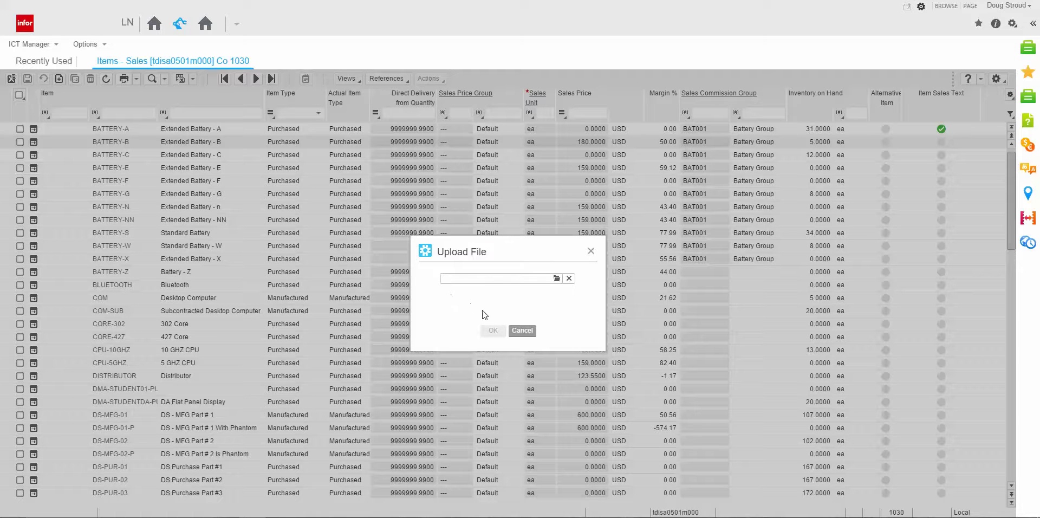
Upload Item-Sales with Text.xlsx from Downloads and run the import.
{"action": "left_click", "coordinate": [556, 278]}
{"action": "left_click", "coordinate": [274, 40]}
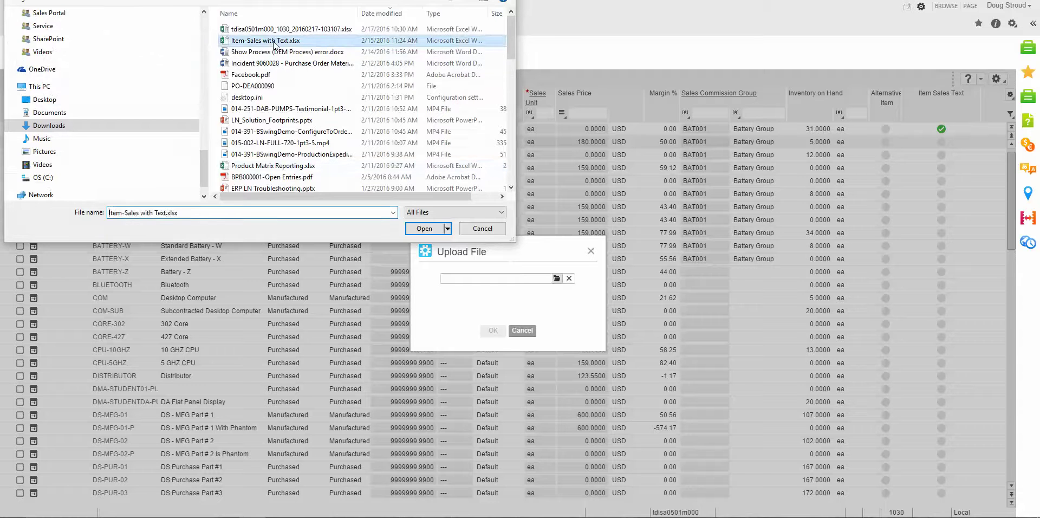
{"action": "left_click", "coordinate": [417, 230]}
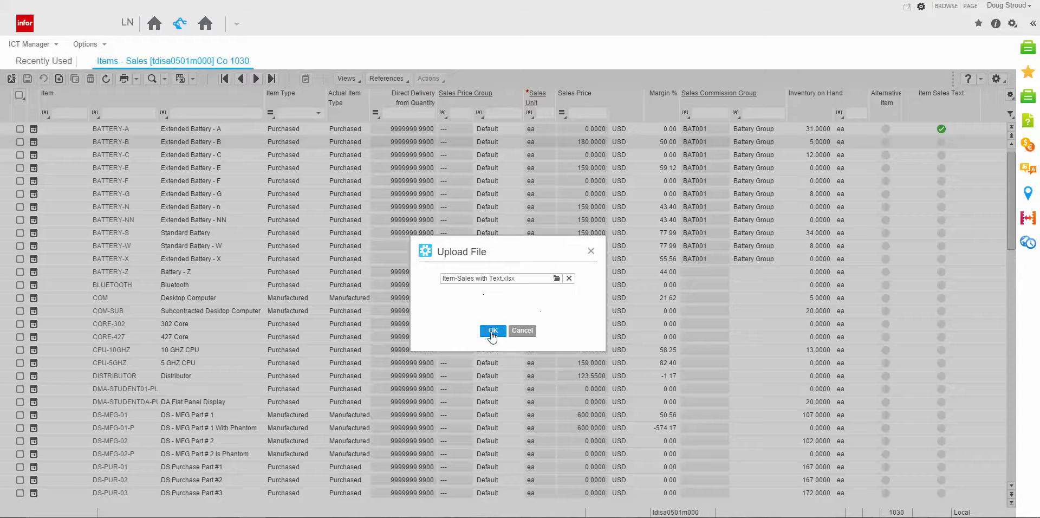
{"action": "left_click", "coordinate": [486, 331]}
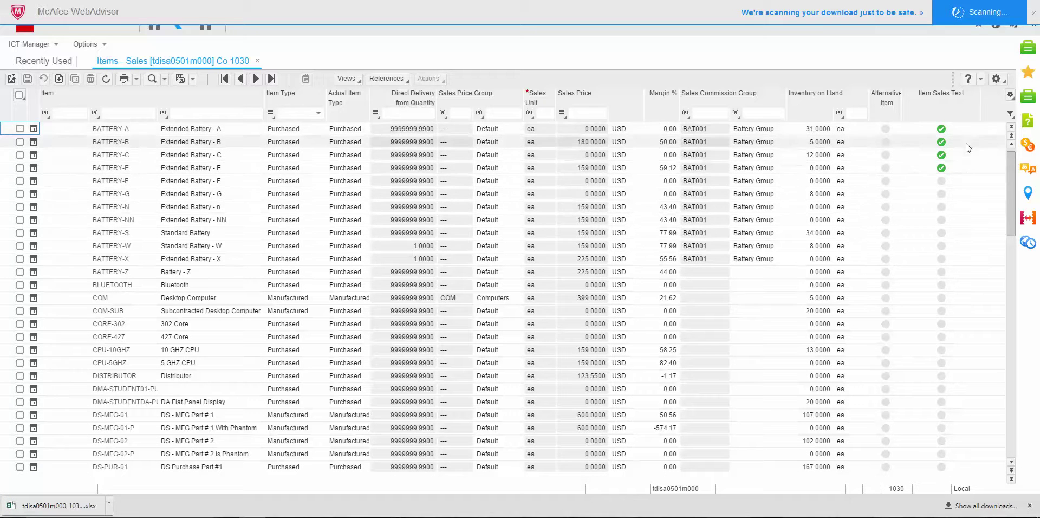
{"action": "left_click", "coordinate": [20, 142]}
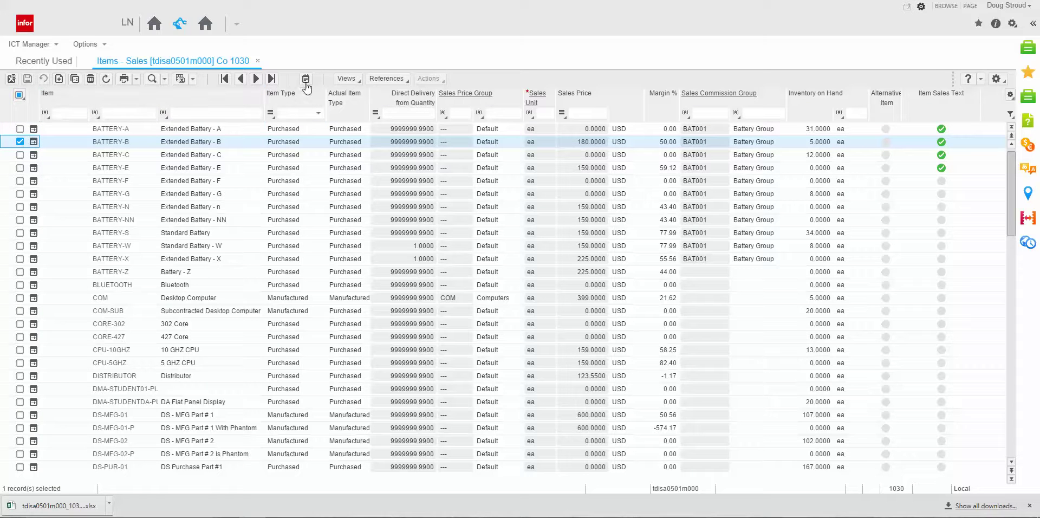
{"action": "left_click", "coordinate": [306, 80]}
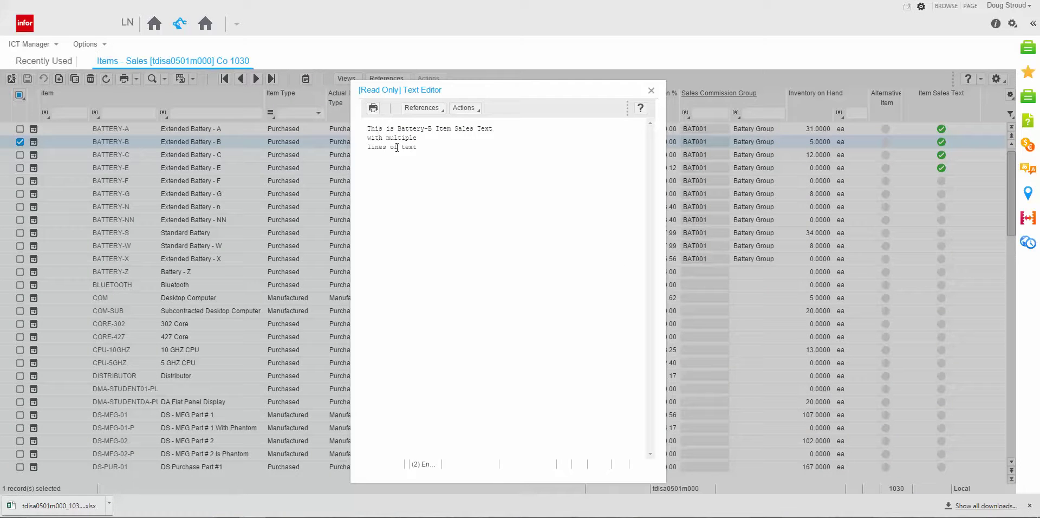
{"action": "left_click", "coordinate": [652, 91]}
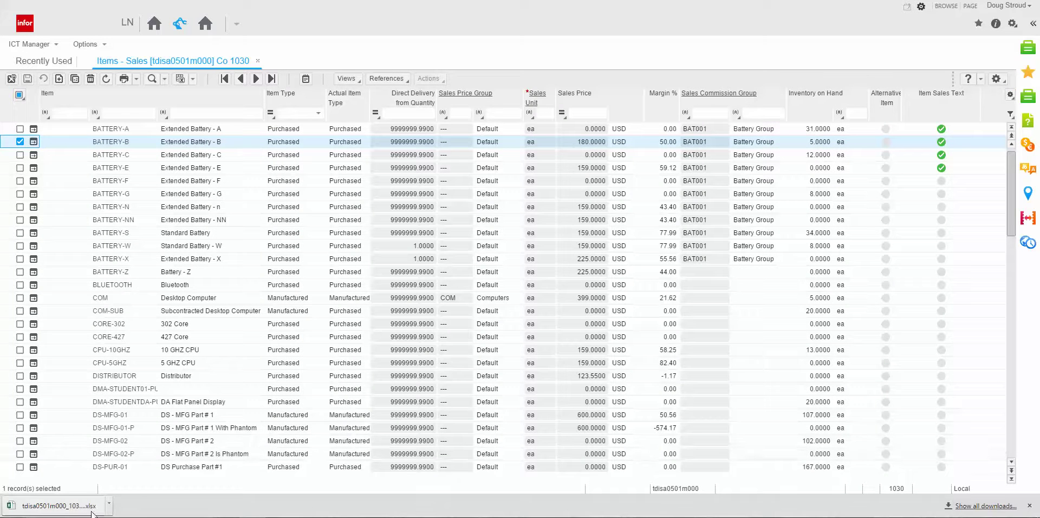
Open the downloaded import results workbook in Excel.
{"action": "left_click", "coordinate": [108, 504]}
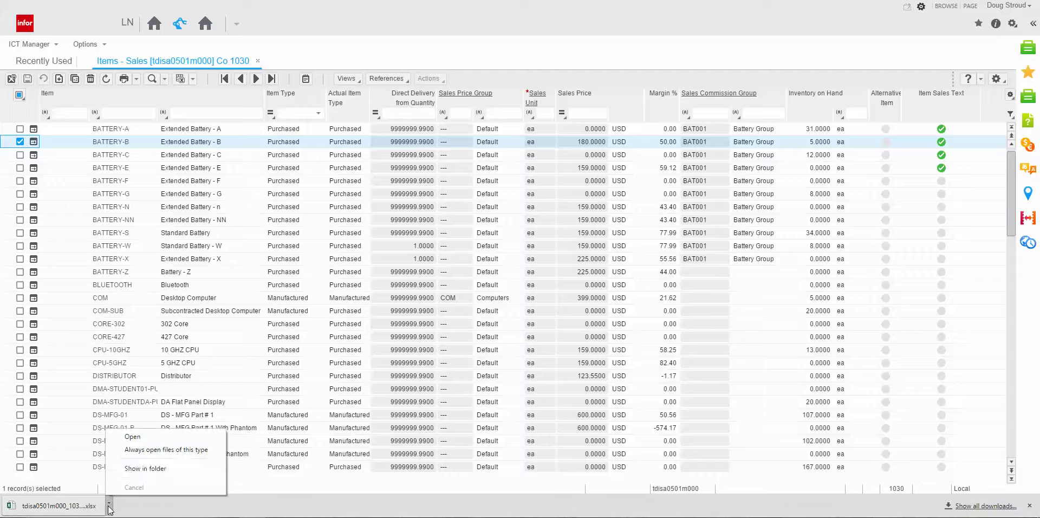
{"action": "left_click", "coordinate": [141, 441]}
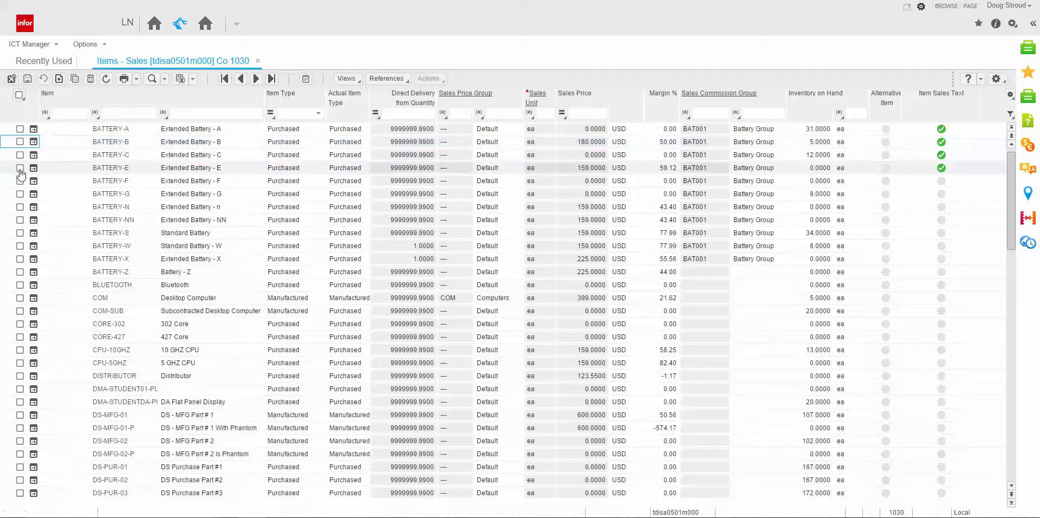
{"action": "left_click", "coordinate": [20, 167]}
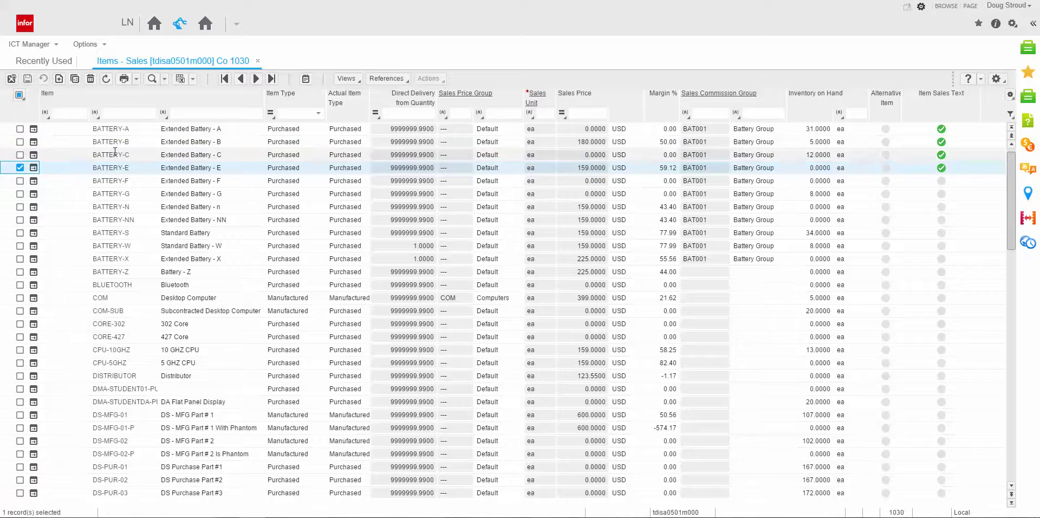
{"action": "left_click", "coordinate": [306, 78]}
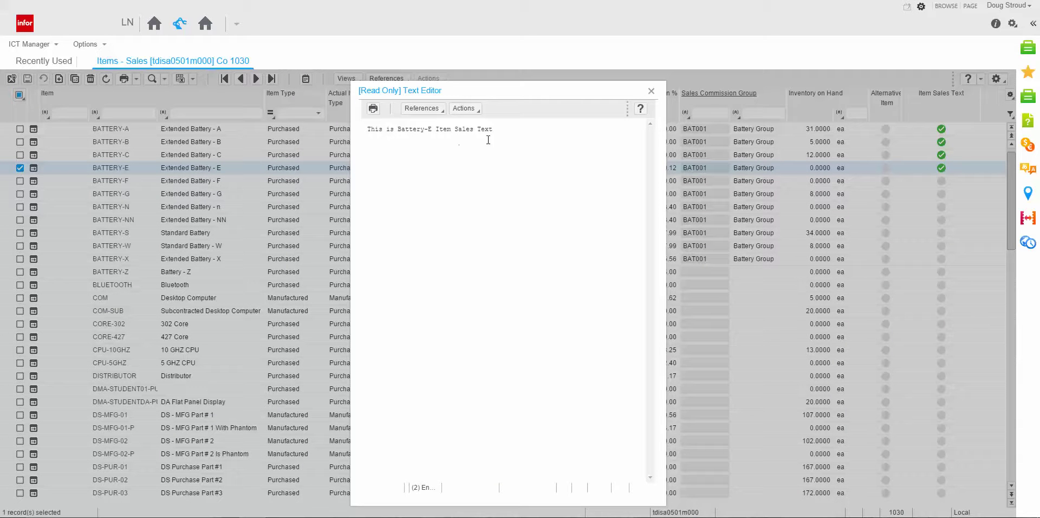
{"action": "left_click", "coordinate": [651, 92]}
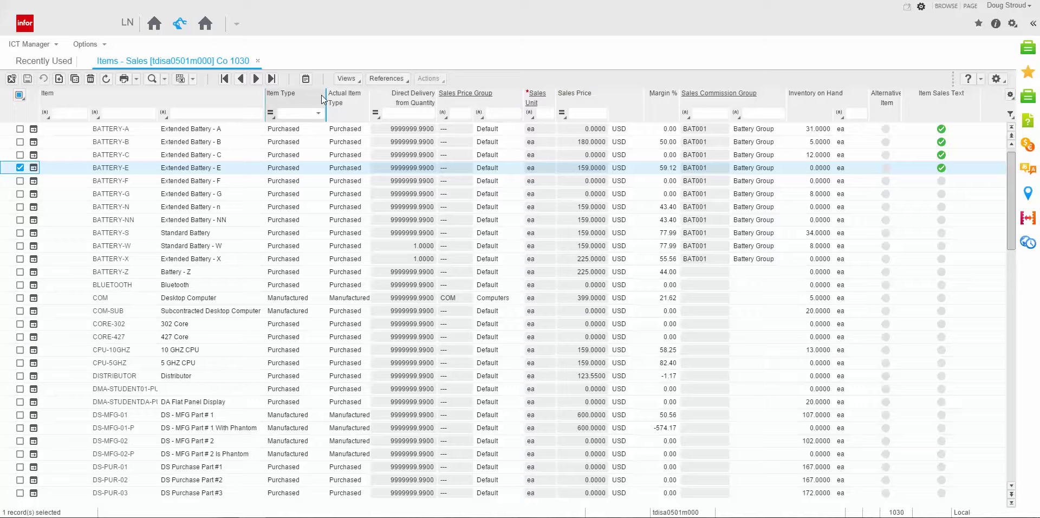